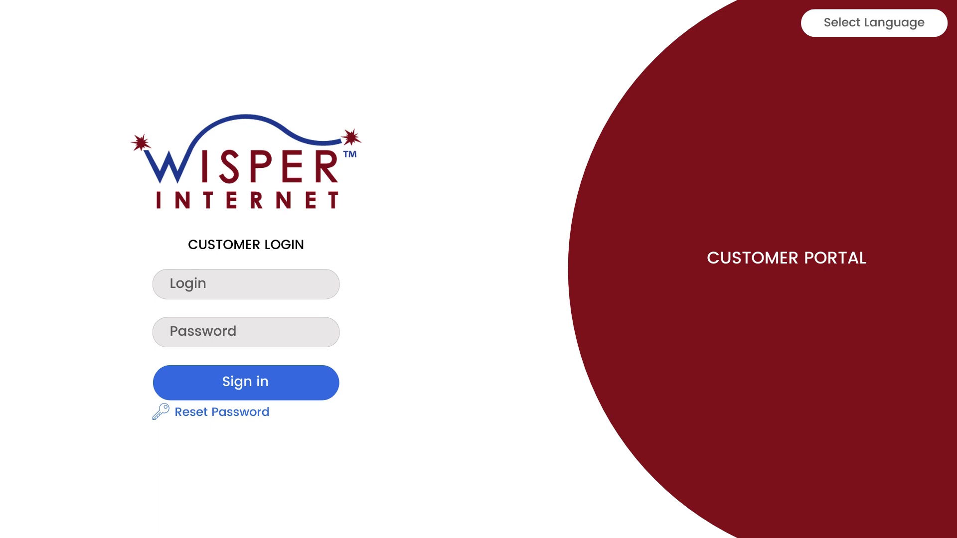
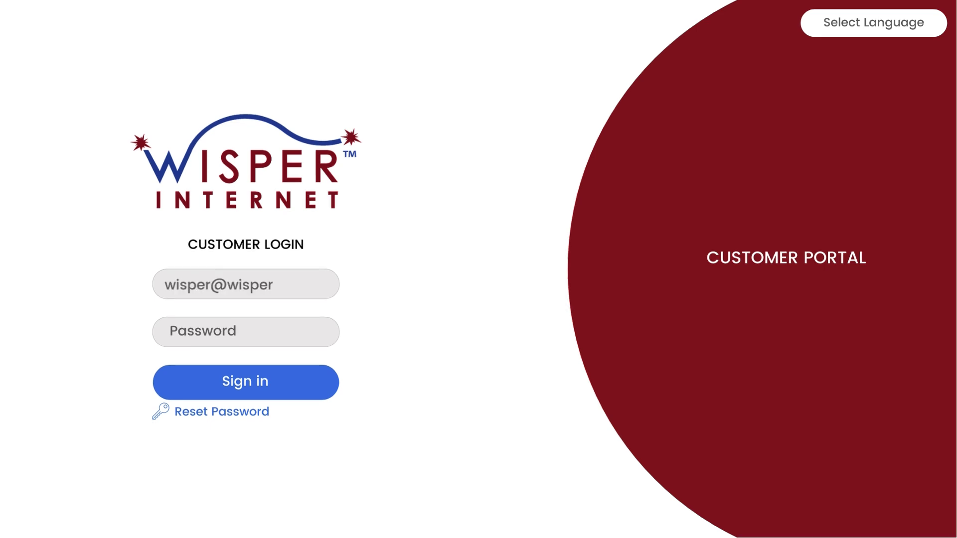
# - Fill in the account e-mail and the password on the login form
pyautogui.press('Tab')
pyautogui.write('*******')
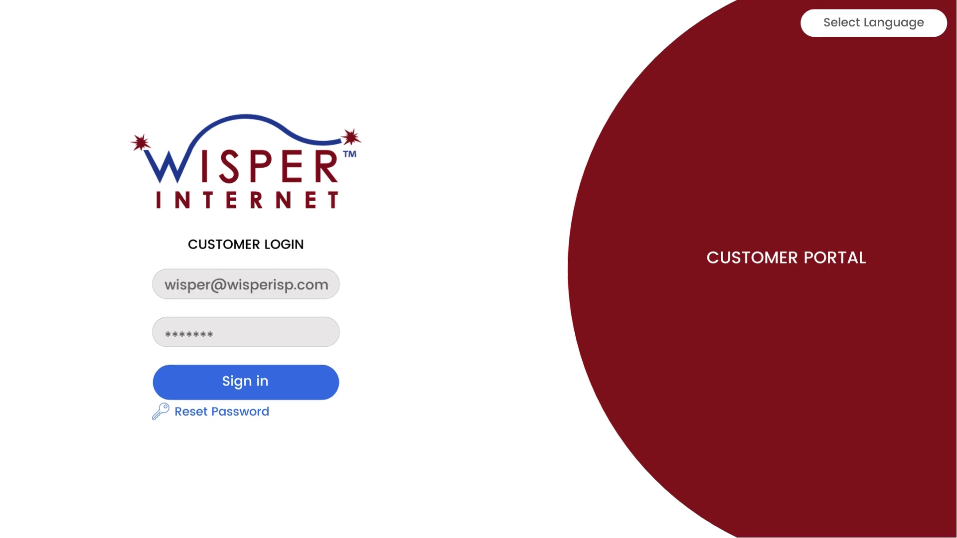
pyautogui.write('*****')
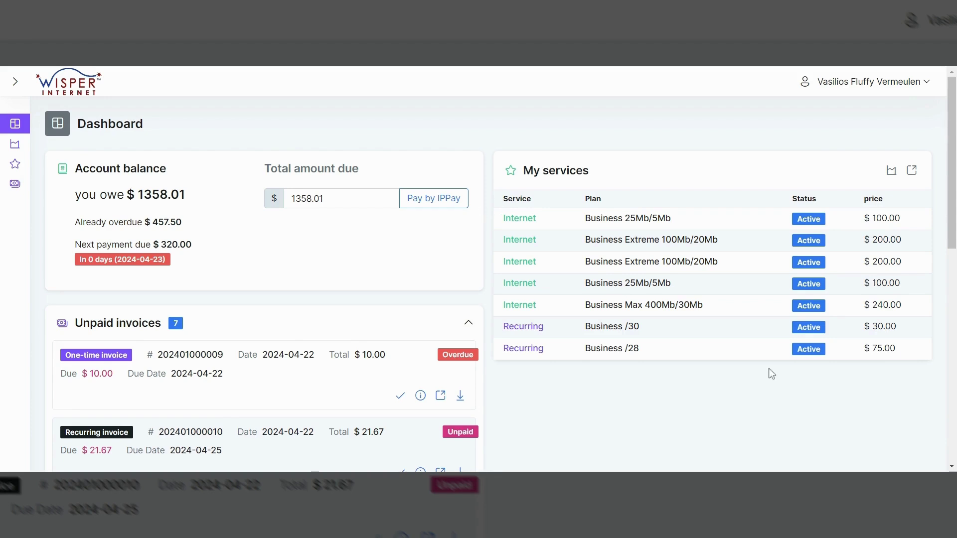
pyautogui.scroll(-2, 406, 239)
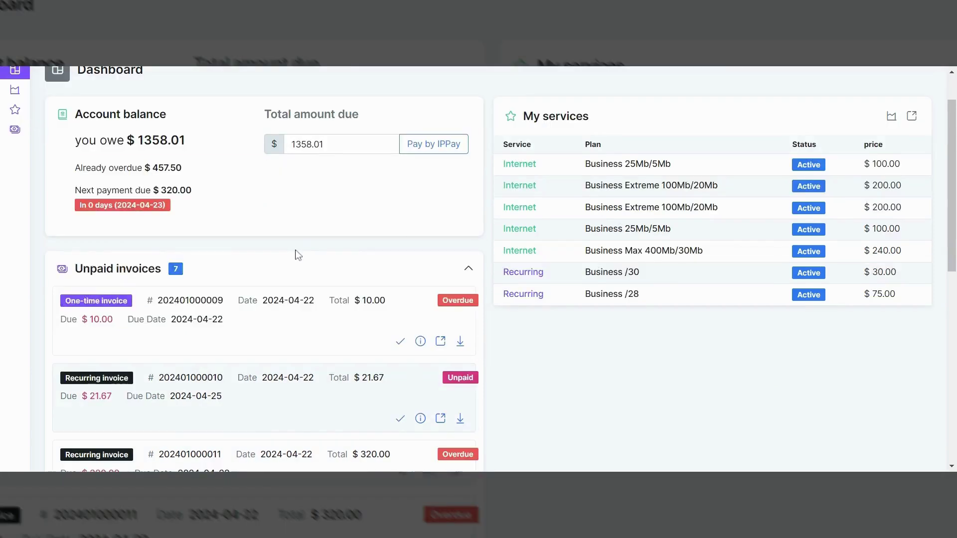
pyautogui.scroll(-3, 260, 319)
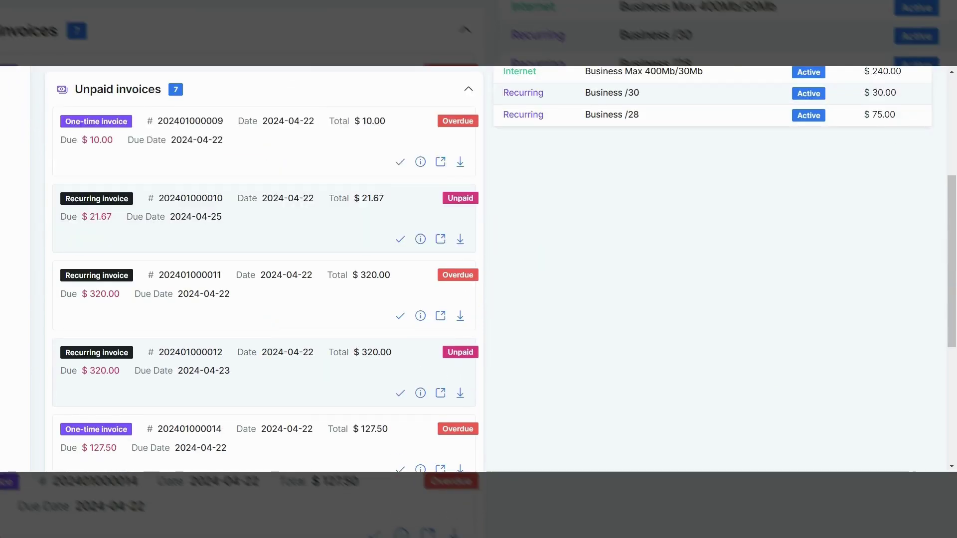
pyautogui.scroll(5, 478, 270)
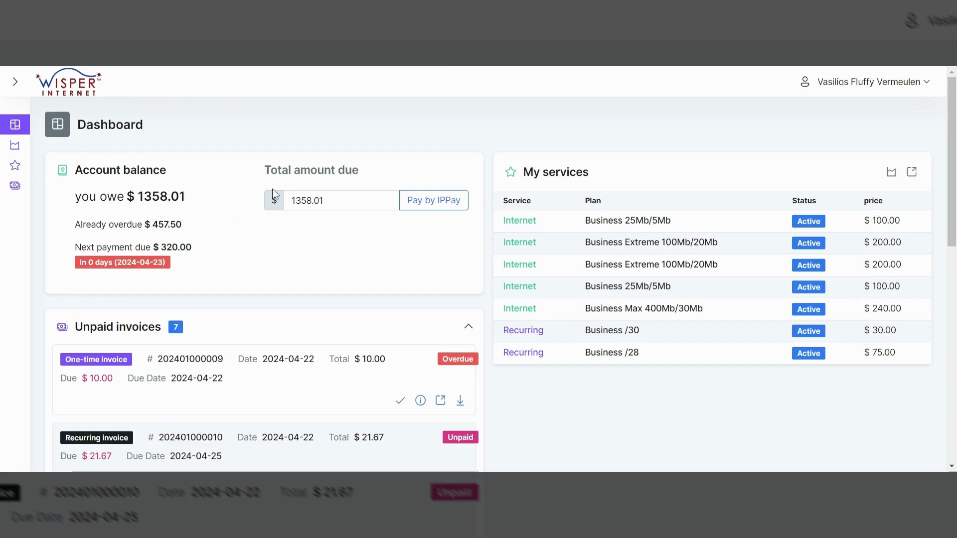
# - Start paying the $1358.01 balance through IPPay and expand the Bank Account section
pyautogui.click(447, 205)
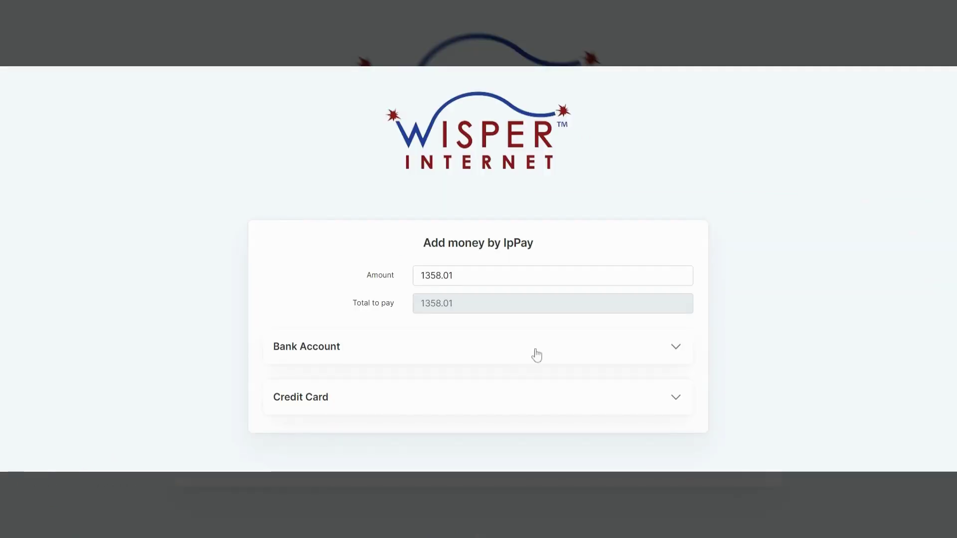
pyautogui.click(675, 349)
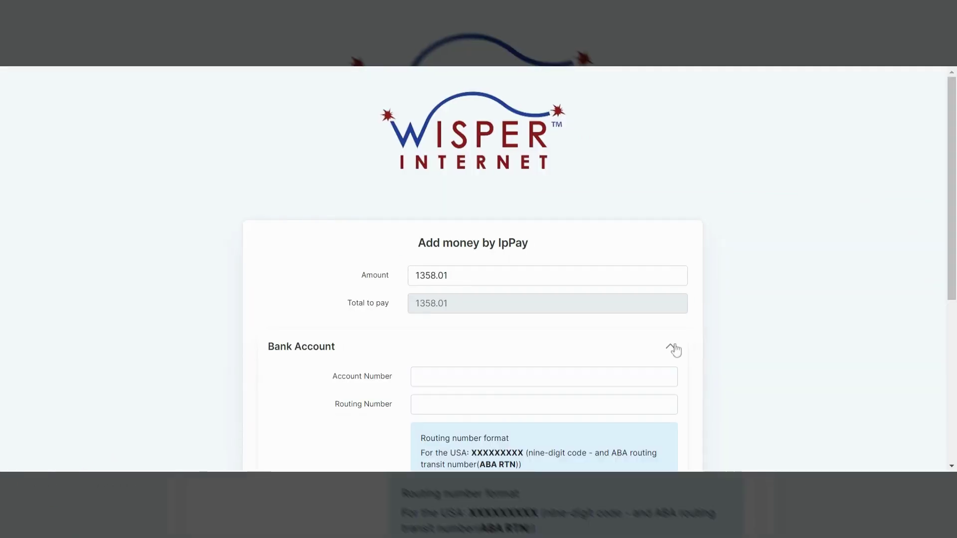
pyautogui.scroll(-5, 632, 349)
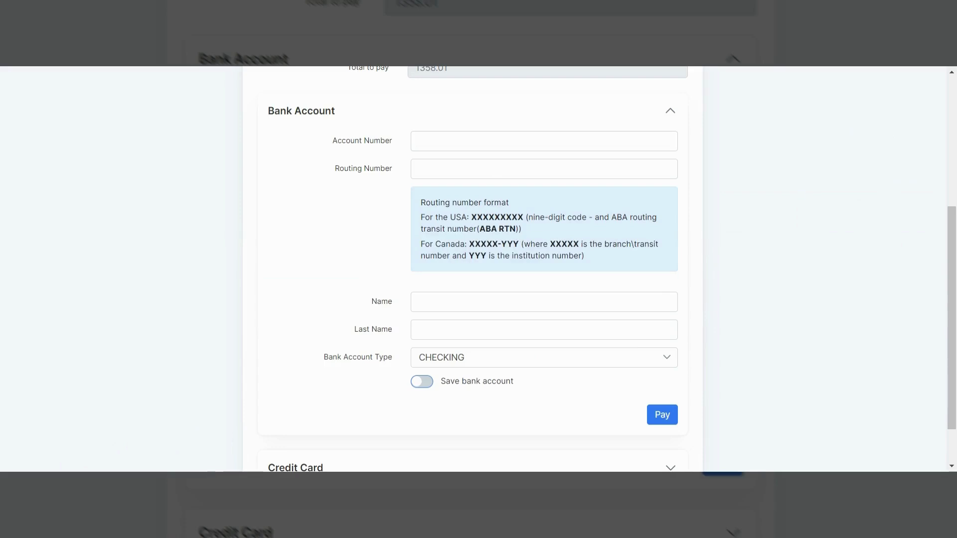
pyautogui.scroll(-1, 628, 397)
# - Switch to credit card payment and put the cursor in the Card Number field
pyautogui.click(664, 412)
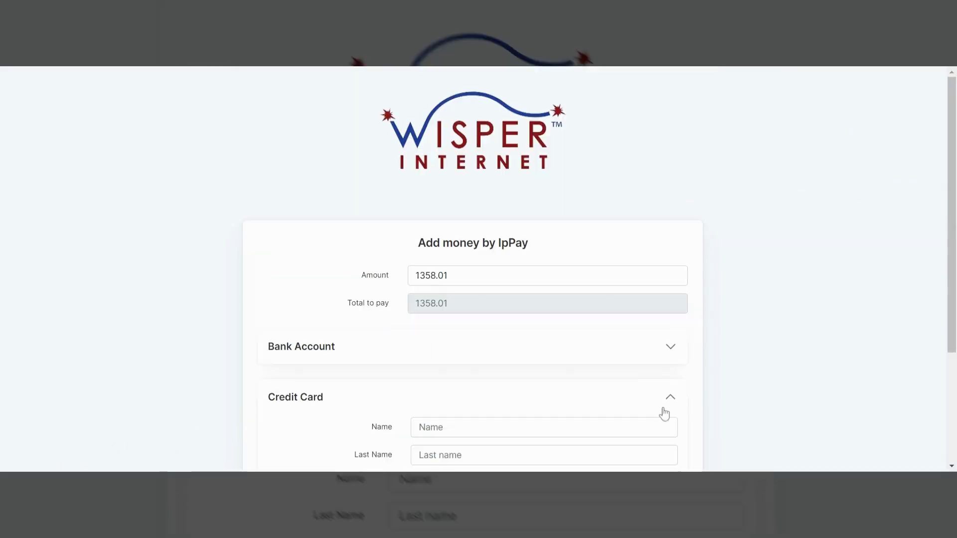
pyautogui.scroll(-3, 664, 414)
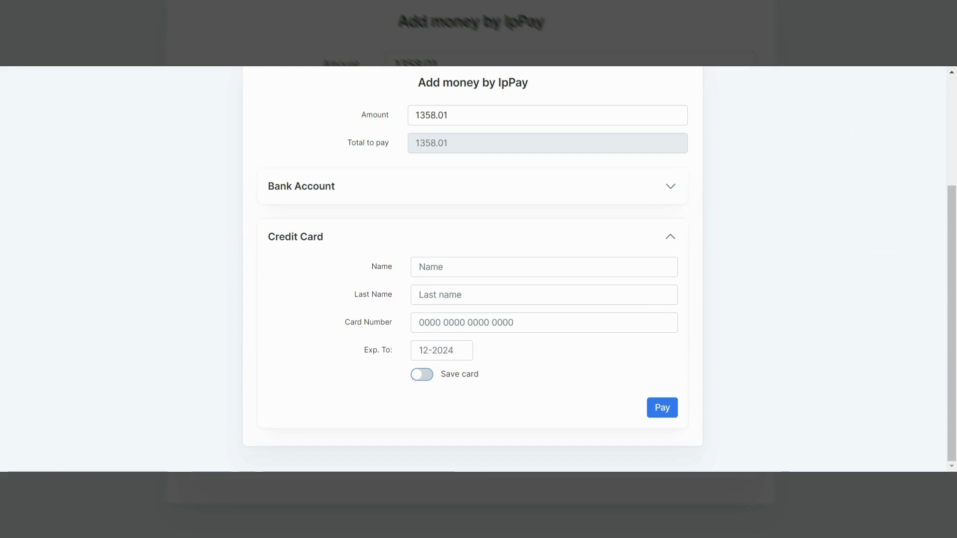
pyautogui.click(449, 322)
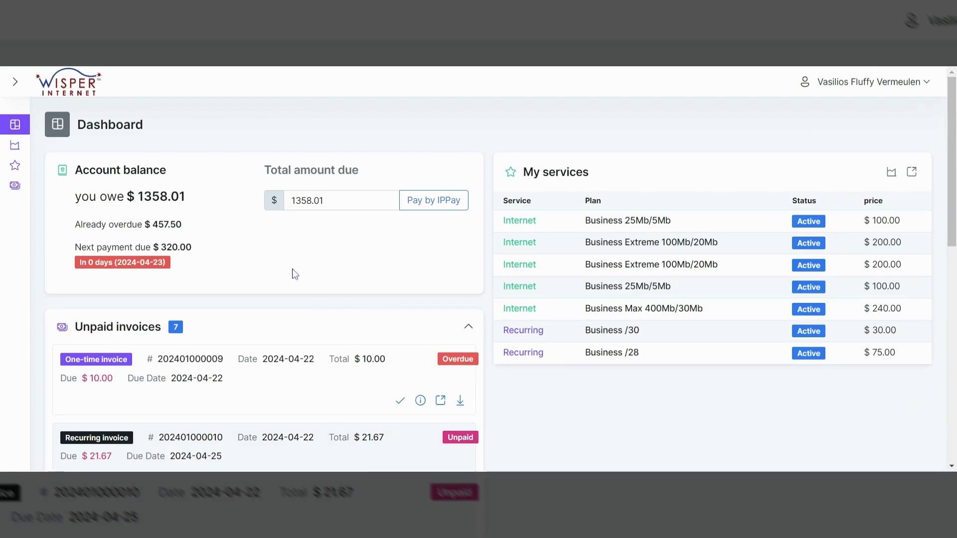
# - Scroll the Dashboard down to the Unpaid invoices section showing 7 invoices
pyautogui.scroll(-2, 296, 274)
pyautogui.scroll(-2, 295, 274)
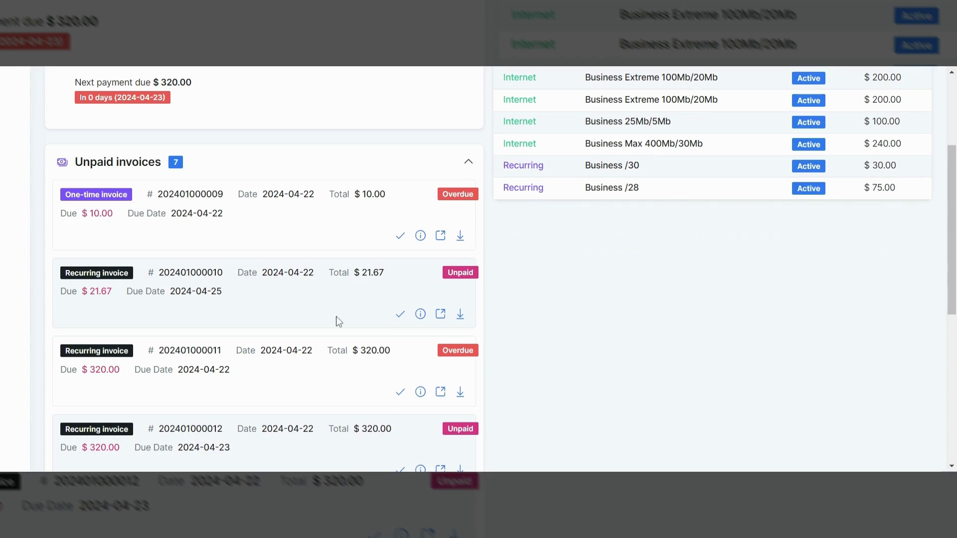
pyautogui.scroll(-1, 337, 321)
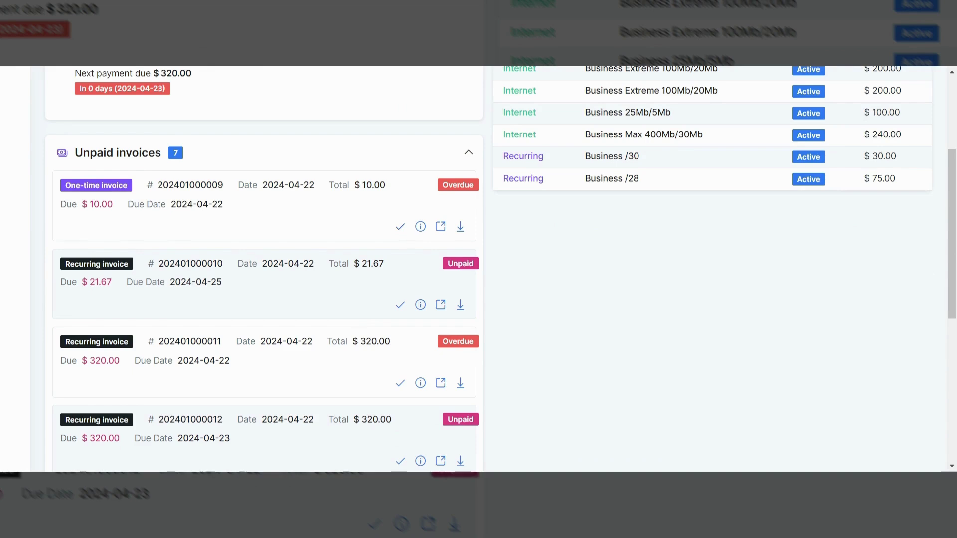
pyautogui.click(420, 227)
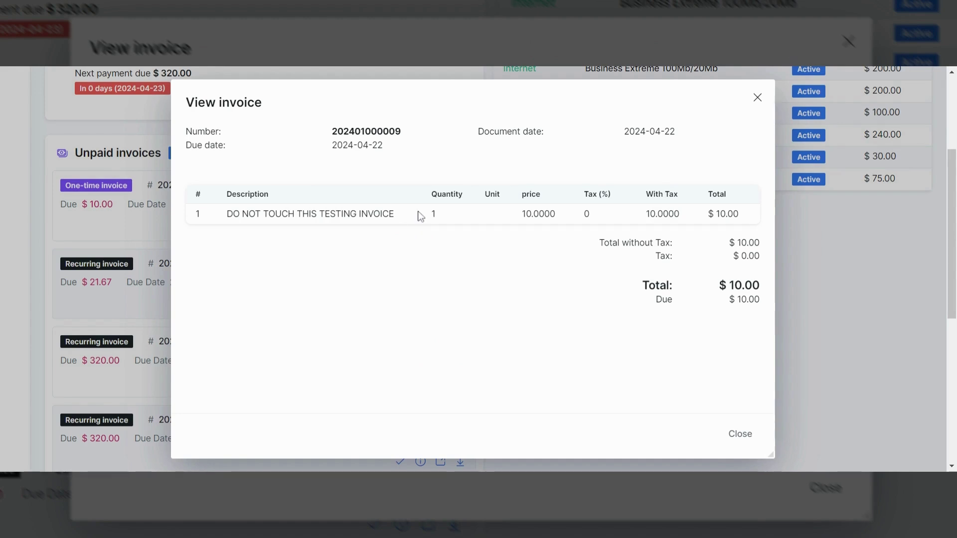
pyautogui.click(758, 100)
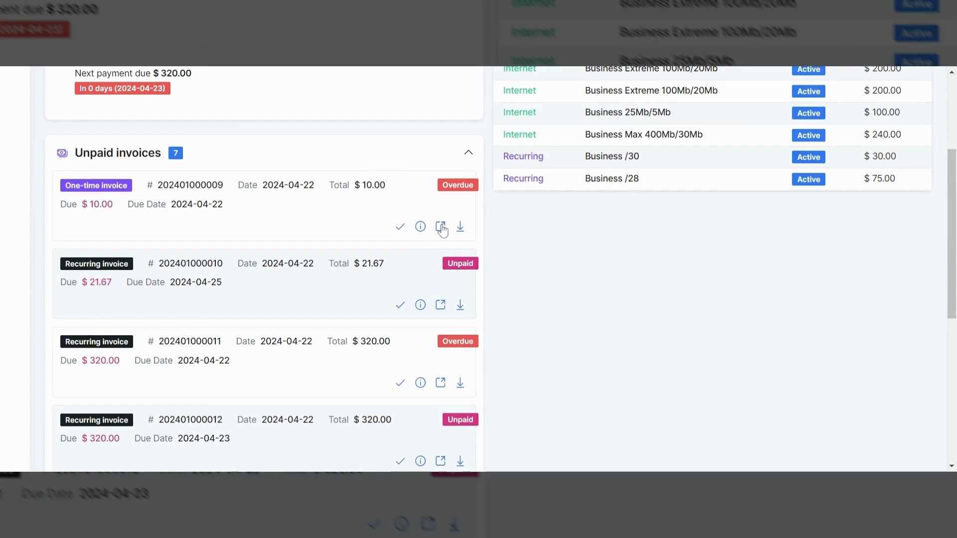
pyautogui.click(440, 228)
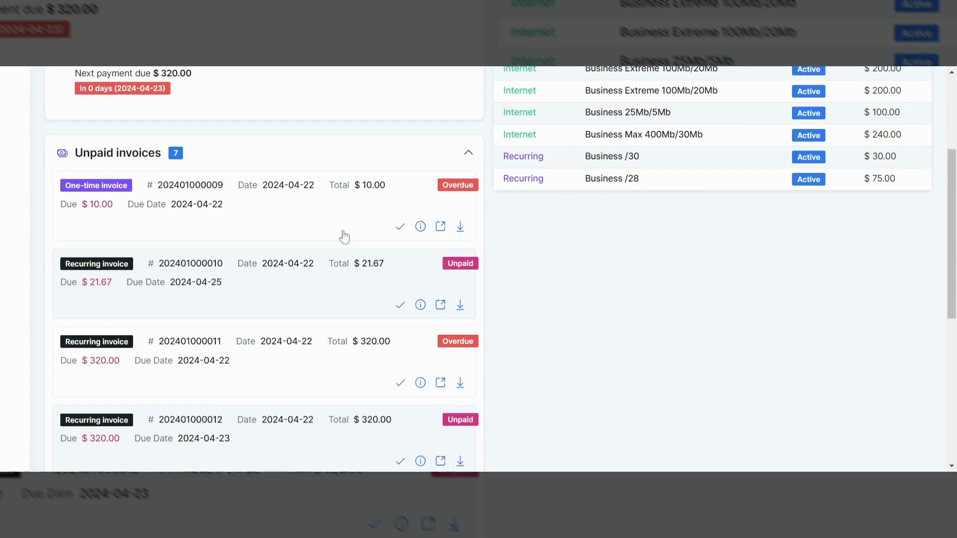
pyautogui.scroll(-2, 455, 363)
pyautogui.scroll(-4, 455, 363)
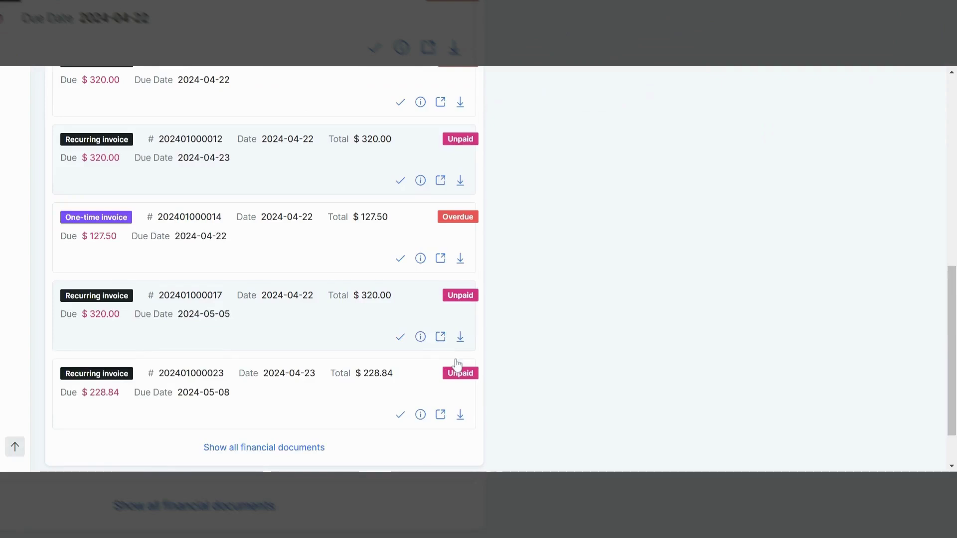
pyautogui.scroll(3, 393, 241)
pyautogui.scroll(5, 394, 243)
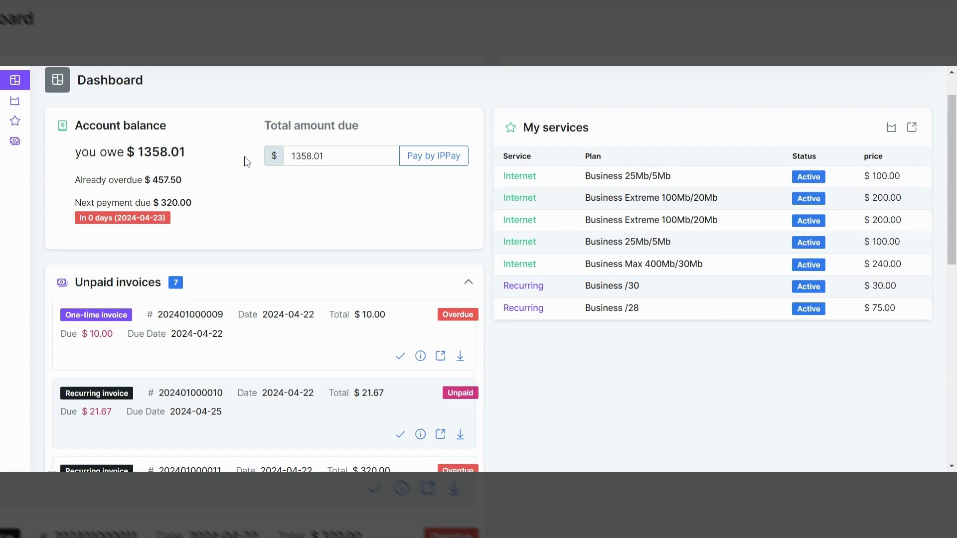
# - Open Statistics > Internet to chart daily usage for 2024-04-01 to 2024-04-30
pyautogui.moveTo(7, 104)
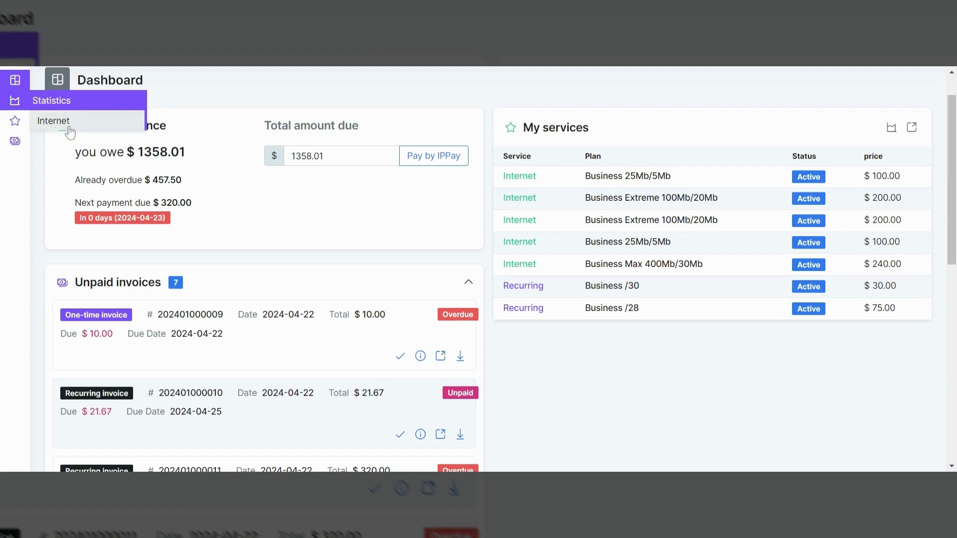
pyautogui.click(70, 131)
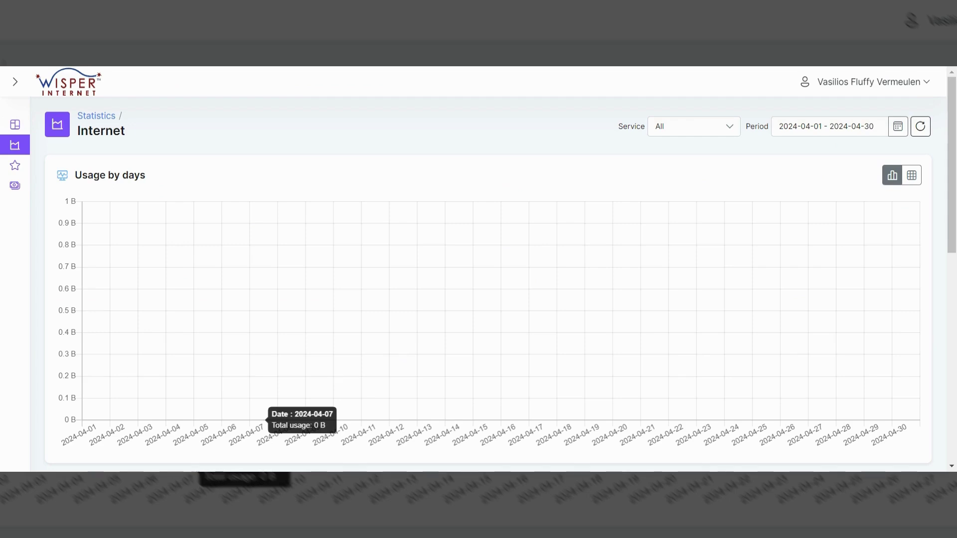
# - Open My products > My services to list the seven active service plans
pyautogui.moveTo(18, 172)
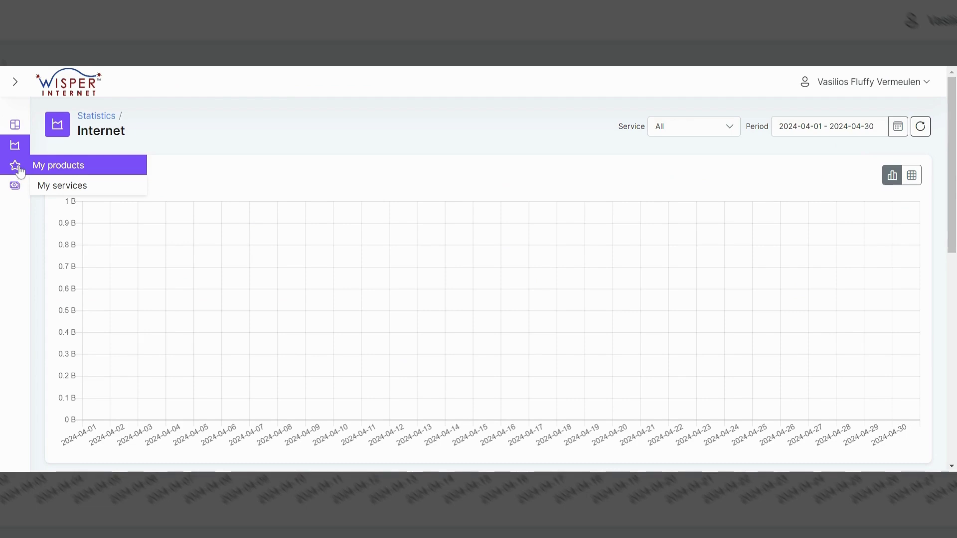
pyautogui.click(71, 185)
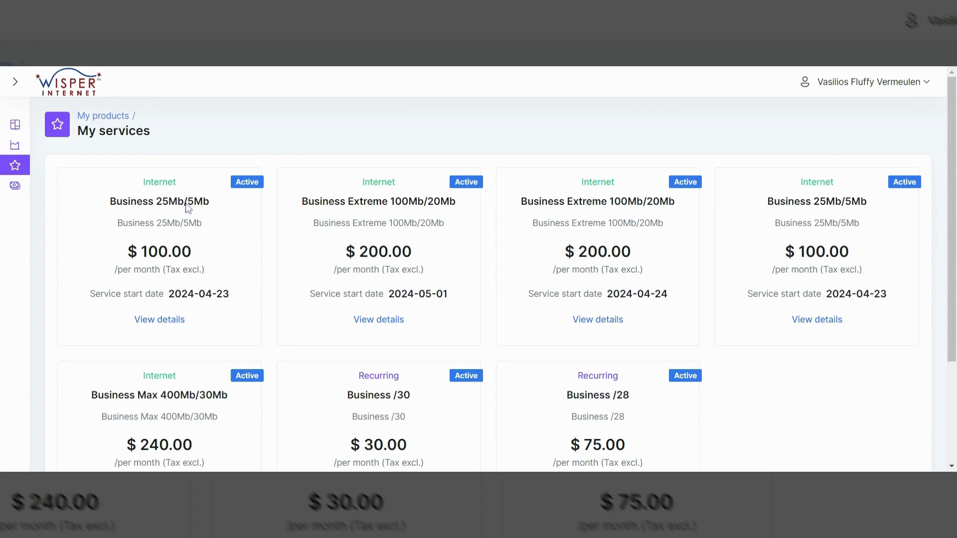
pyautogui.click(162, 321)
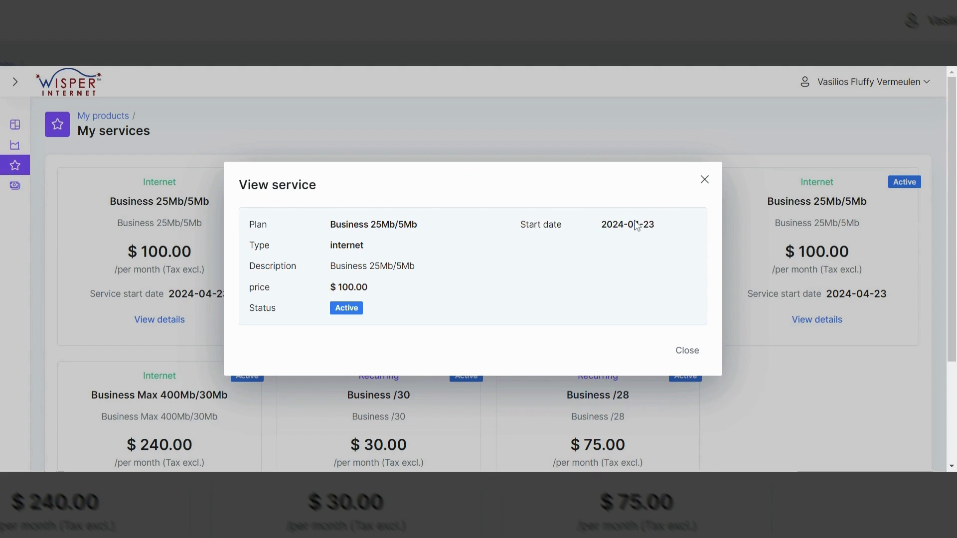
pyautogui.click(705, 179)
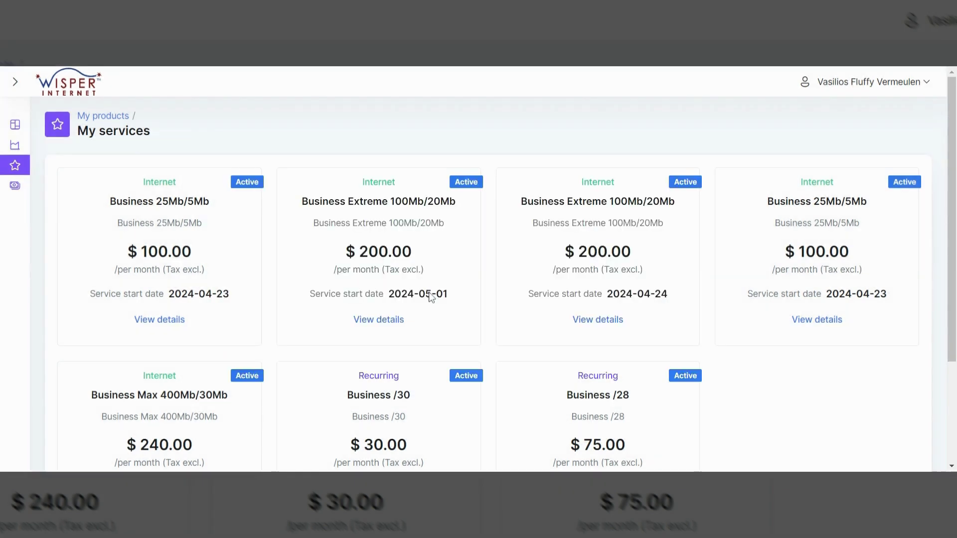
pyautogui.scroll(-3, 432, 298)
pyautogui.click(384, 372)
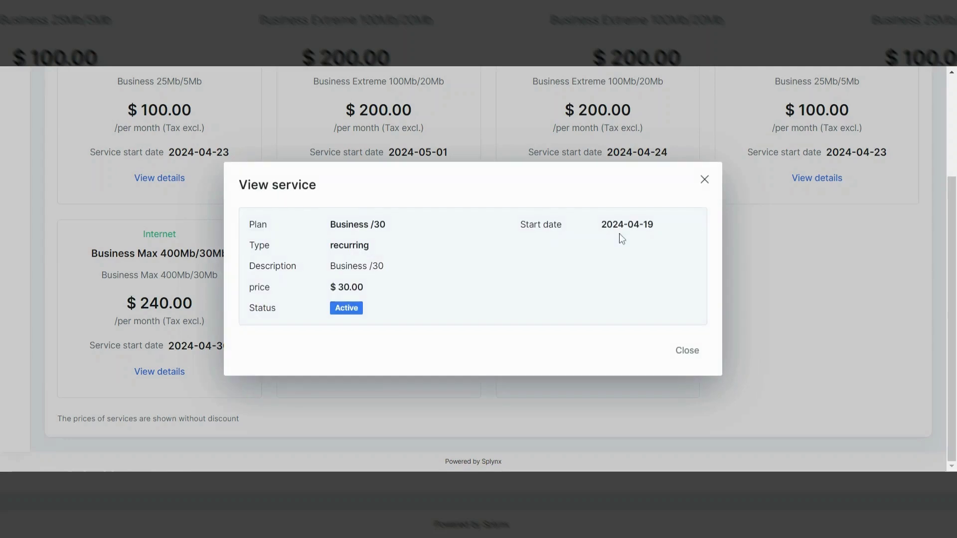
pyautogui.click(705, 180)
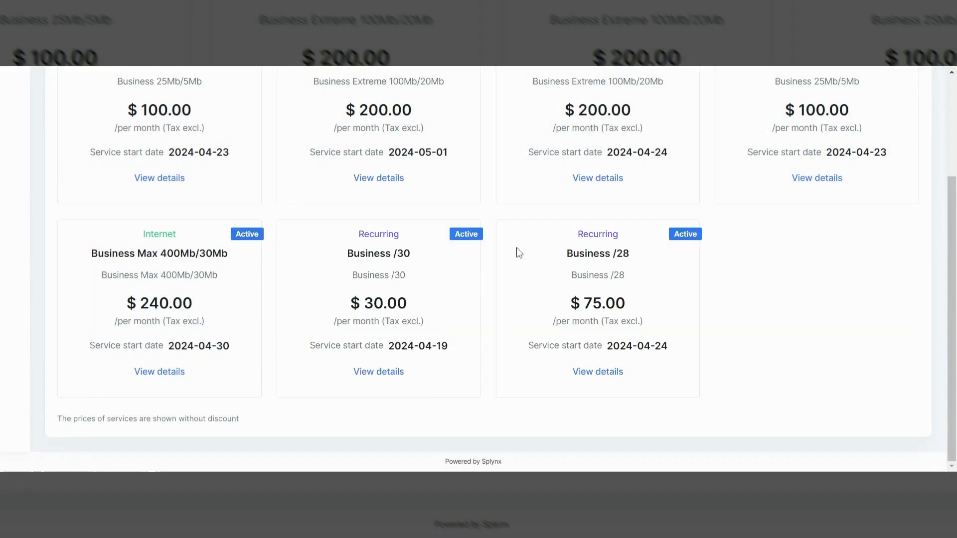
pyautogui.scroll(2, 518, 253)
pyautogui.scroll(2, 518, 253)
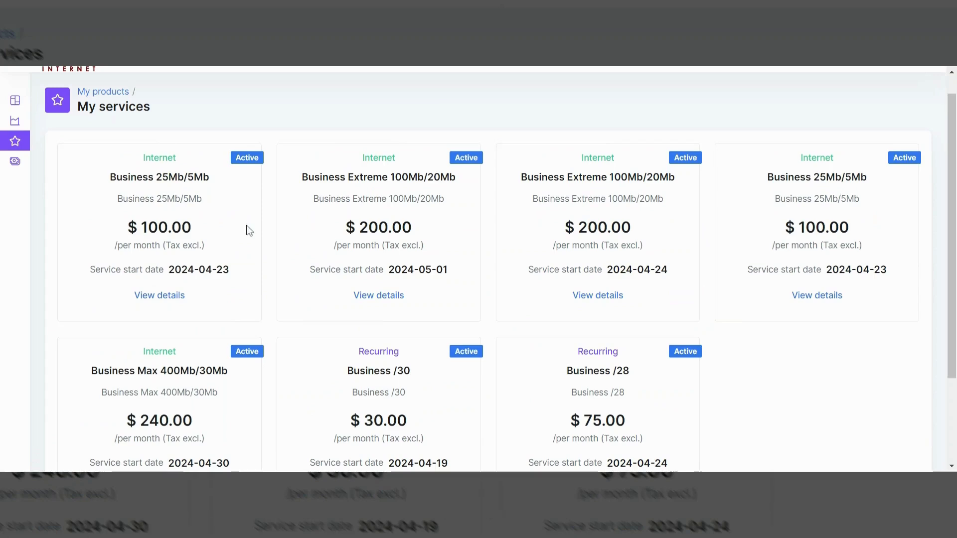
pyautogui.scroll(-2, 250, 231)
pyautogui.scroll(1, 214, 220)
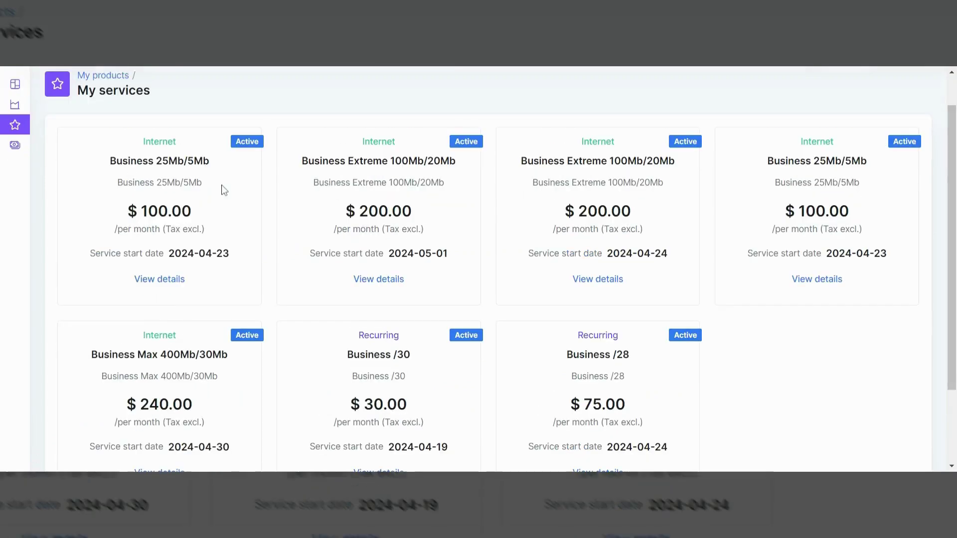
pyautogui.scroll(1, 224, 190)
# - Open Finance > Documents and scroll through the invoices, payments and credit notes
pyautogui.moveTo(15, 183)
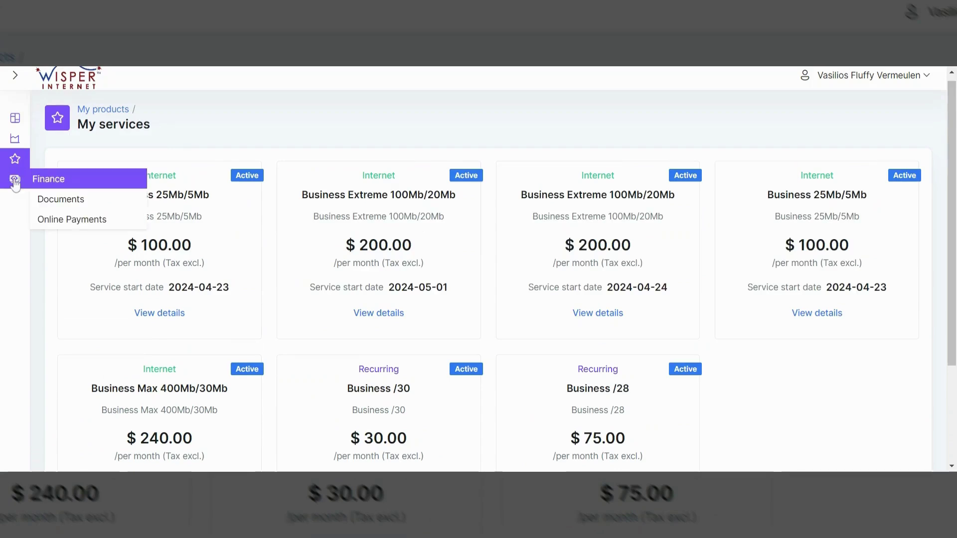
pyautogui.click(62, 199)
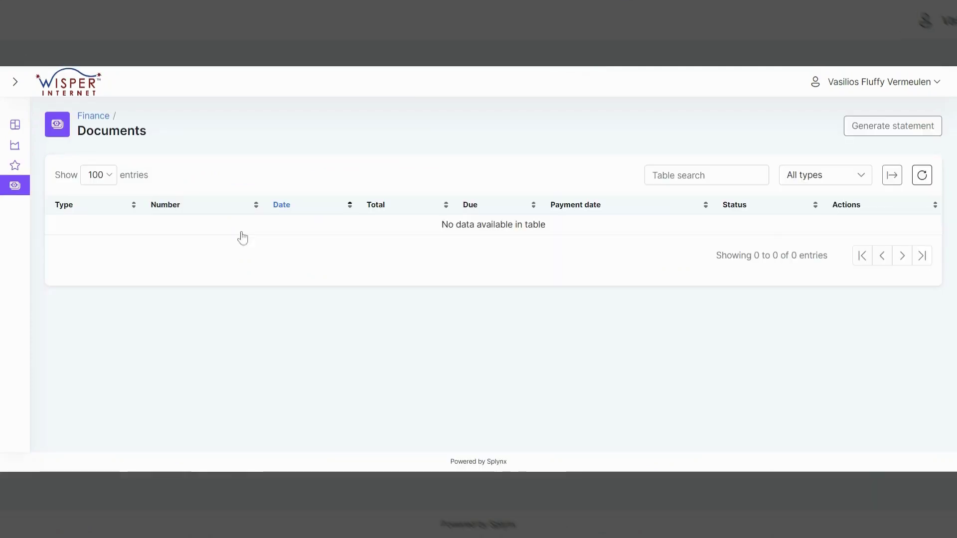
pyautogui.scroll(-2, 394, 263)
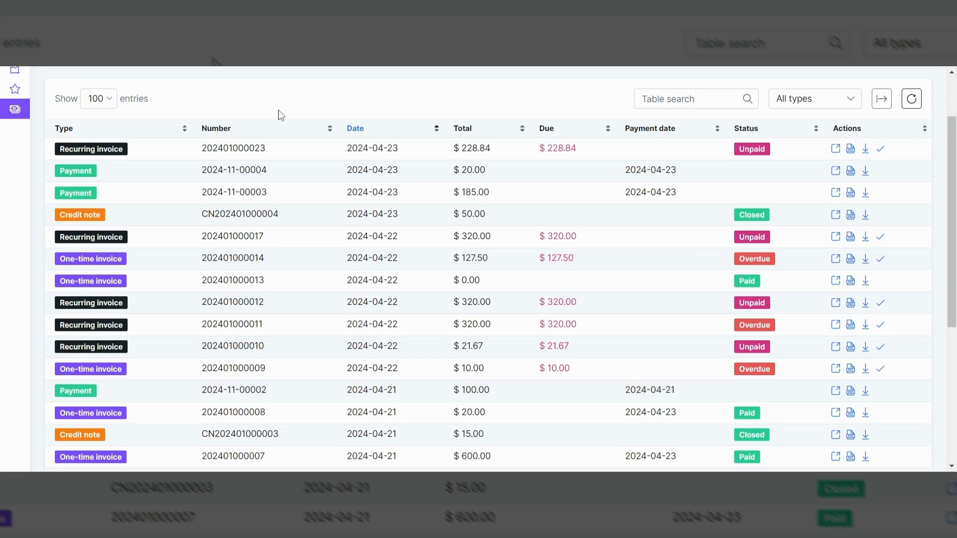
pyautogui.scroll(2, 245, 311)
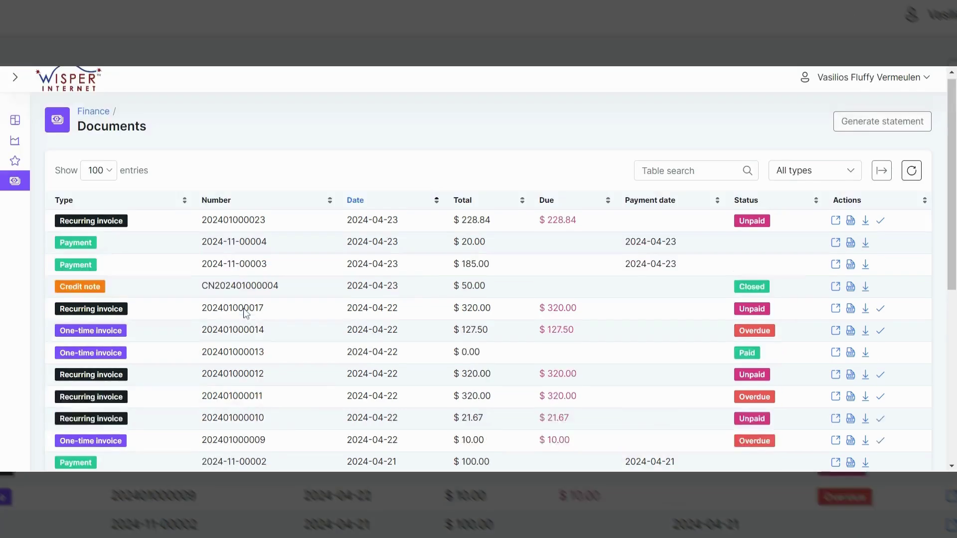